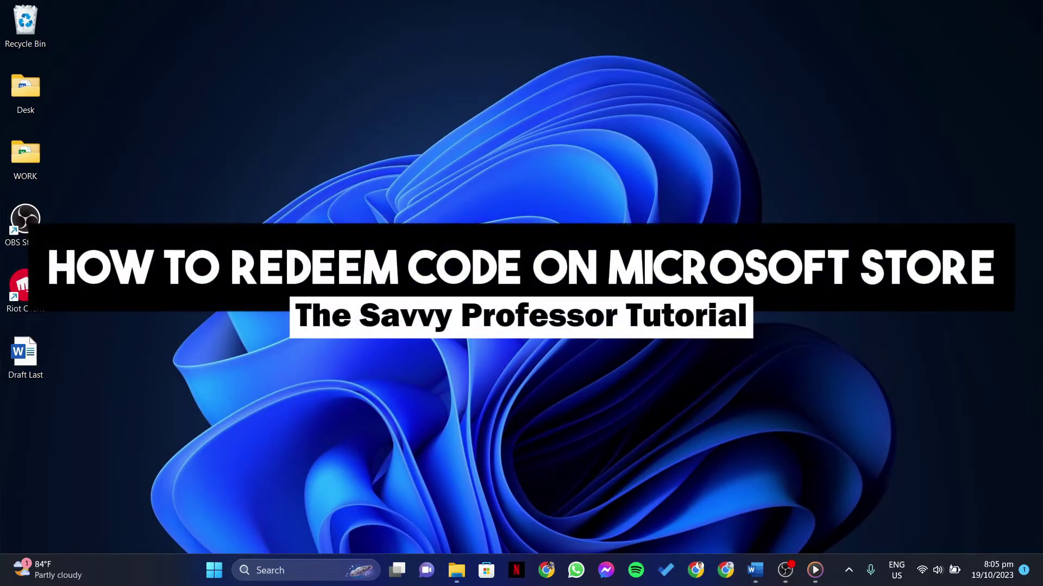
Step: Launch Microsoft Store and open the profile avatar's account menu
{"action": "left_click", "coordinate": [485, 570]}
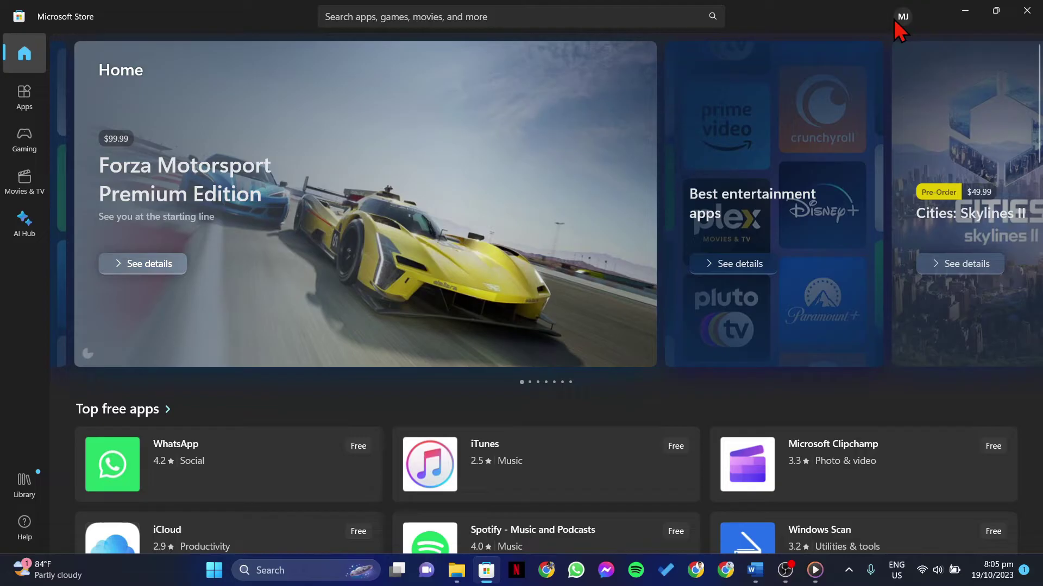
{"action": "left_click", "coordinate": [902, 17]}
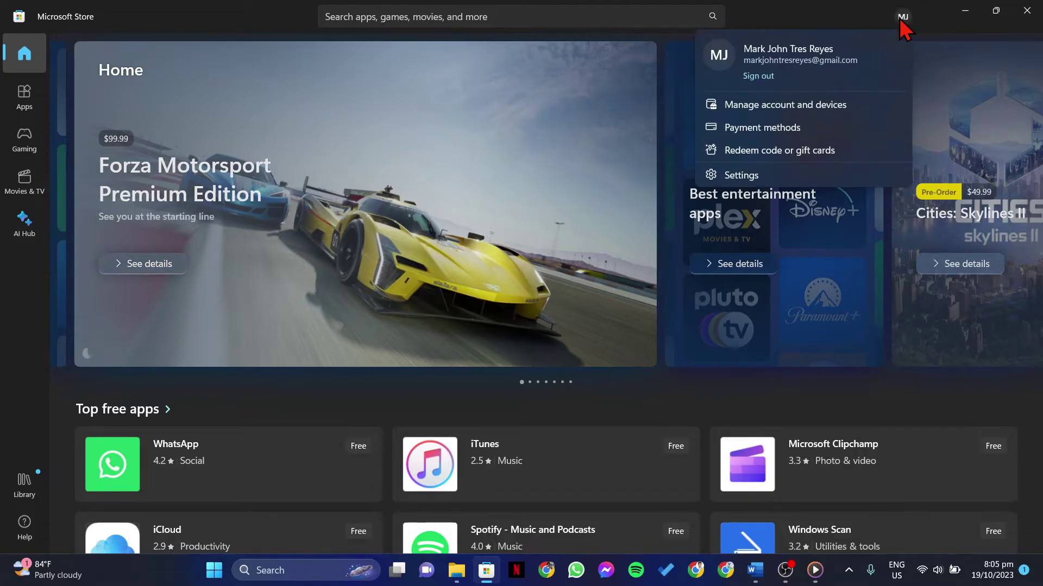